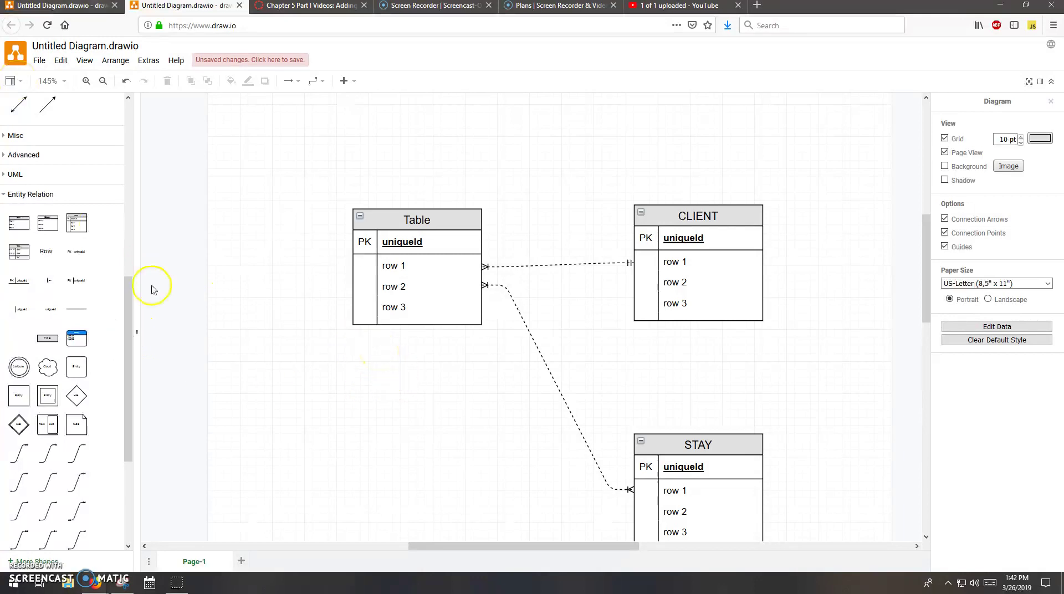
pyautogui.moveTo(47, 340)
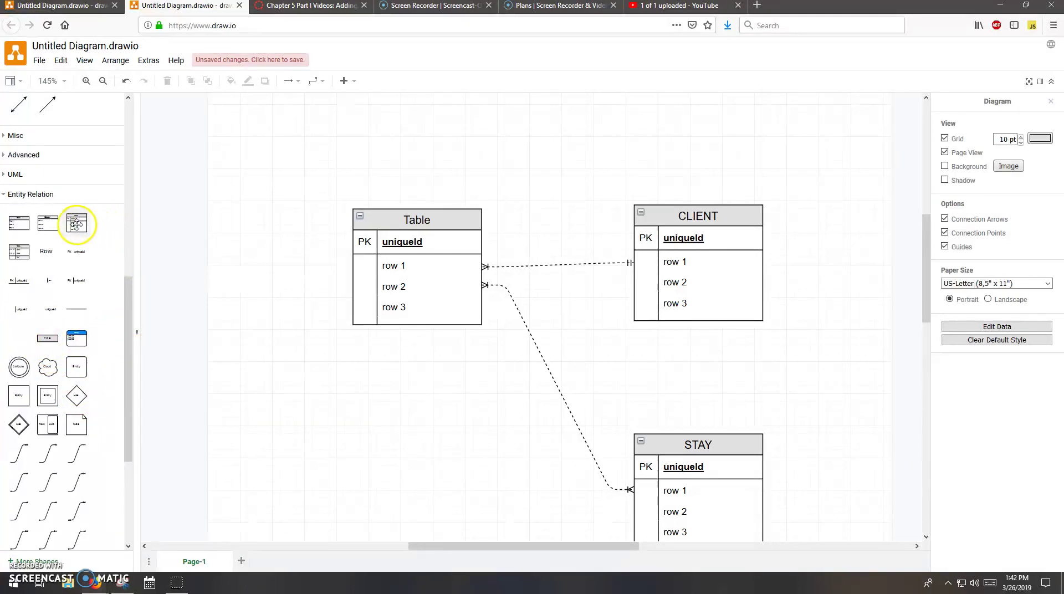
pyautogui.moveTo(77, 222)
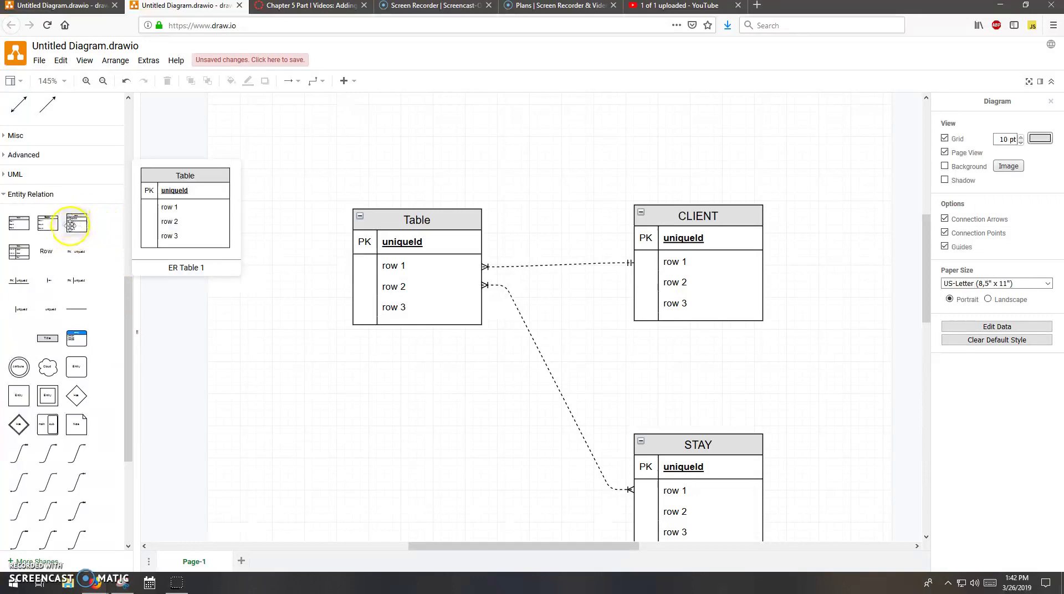
pyautogui.moveTo(77, 222); pyautogui.dragTo(246, 364)
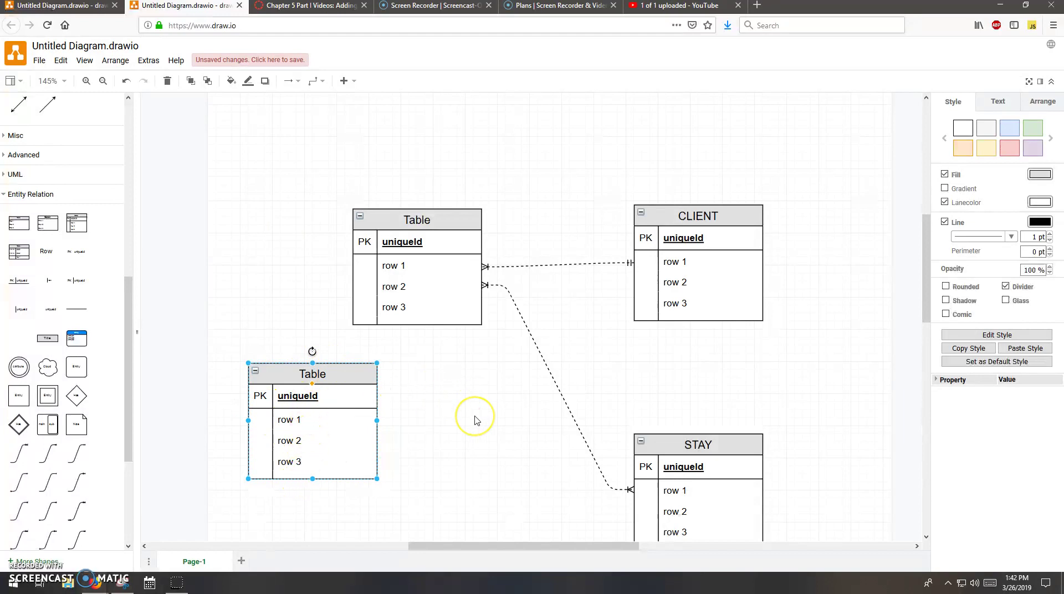
pyautogui.press('Delete')
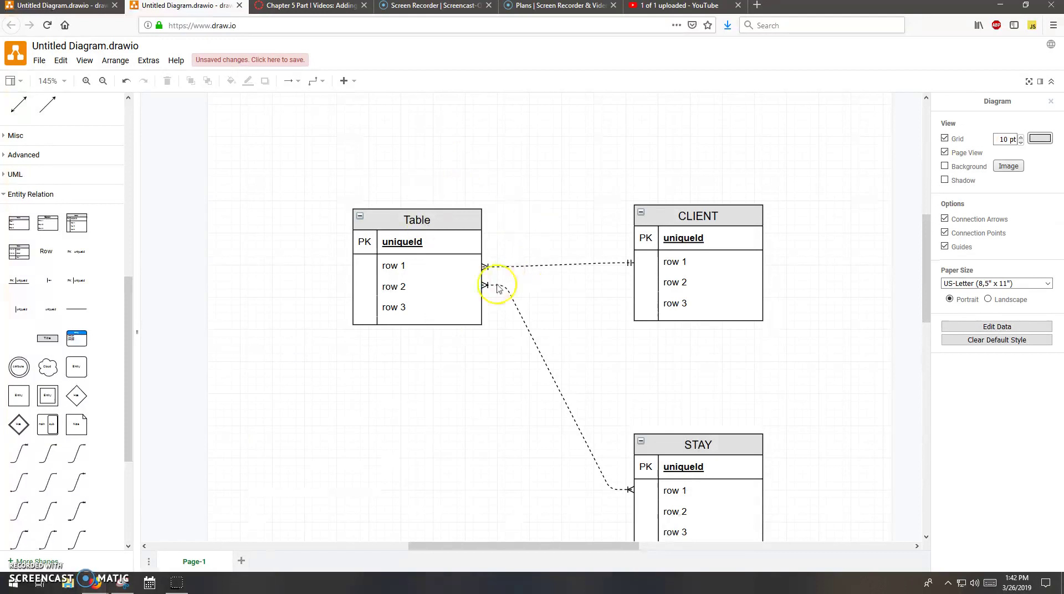
# Title the unnamed table GUEST and set its primary key row to "GuestID: AutoNumber"
pyautogui.doubleClick(415, 217)
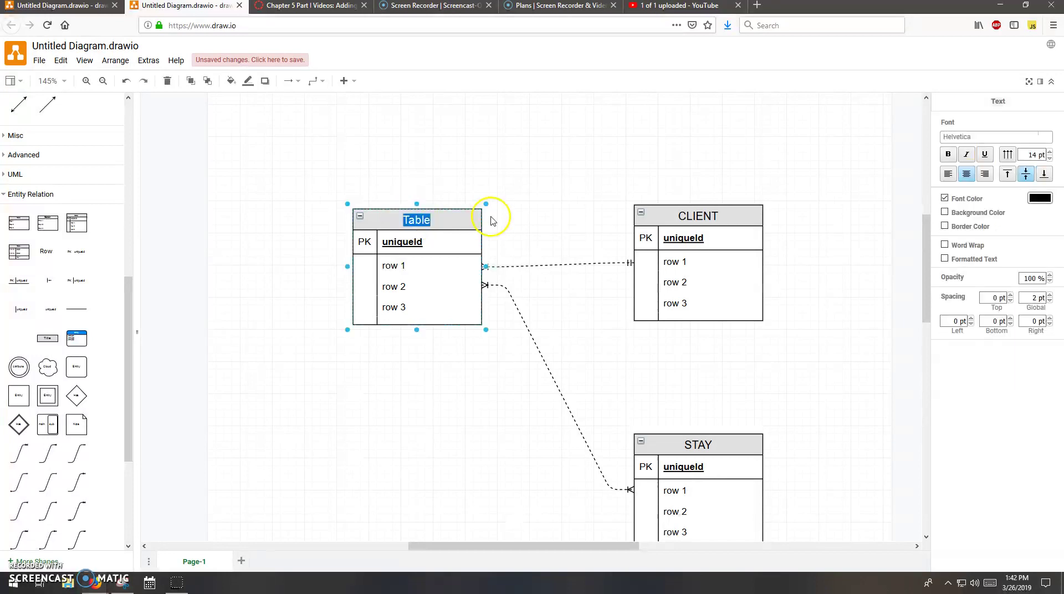
pyautogui.write('GUEST')
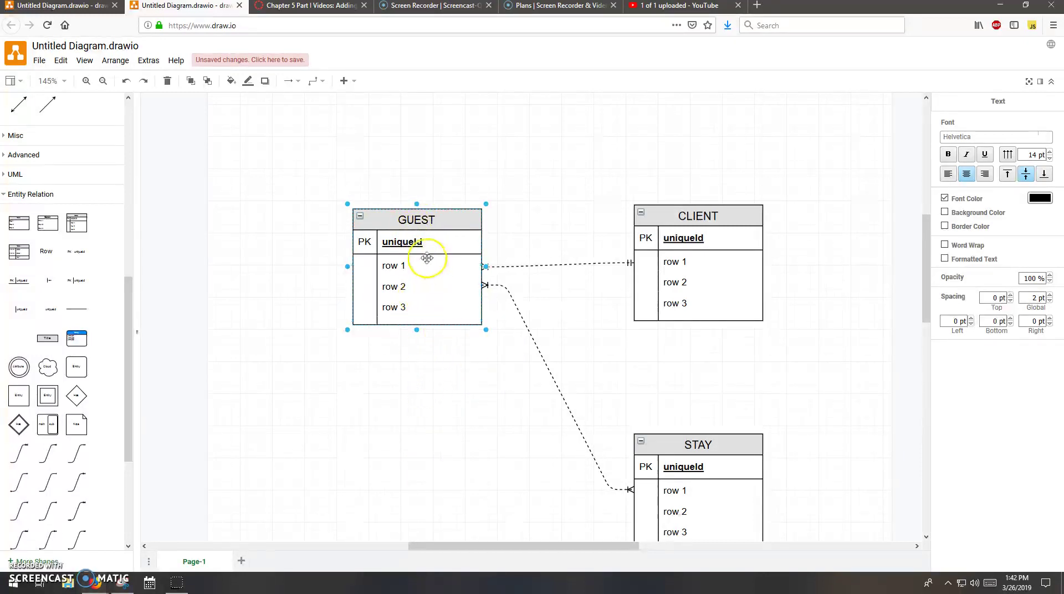
pyautogui.click(406, 242)
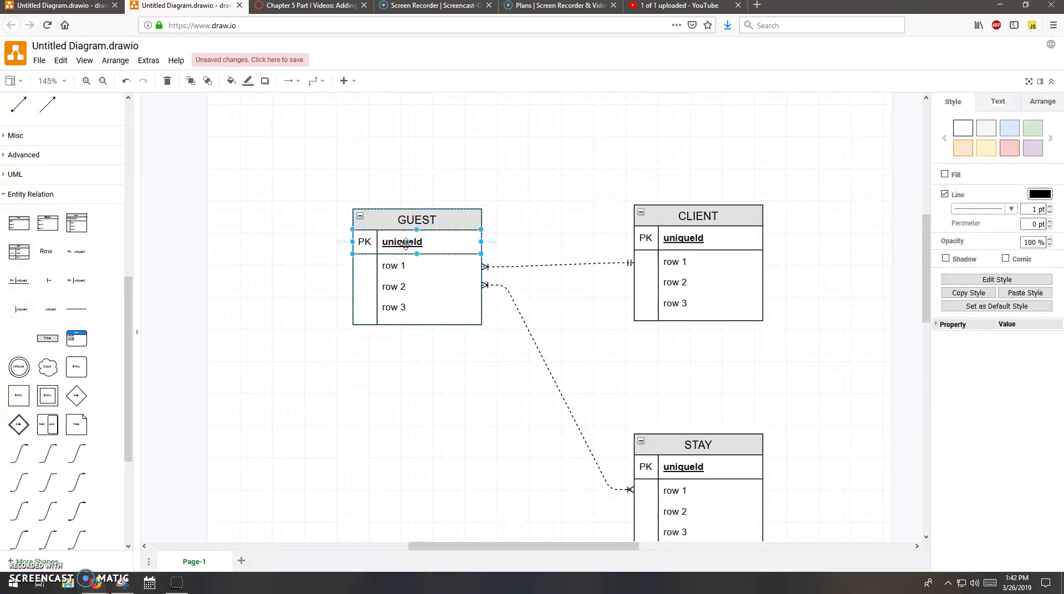
pyautogui.click(404, 241)
pyautogui.doubleClick(402, 242)
pyautogui.write('GuestID')
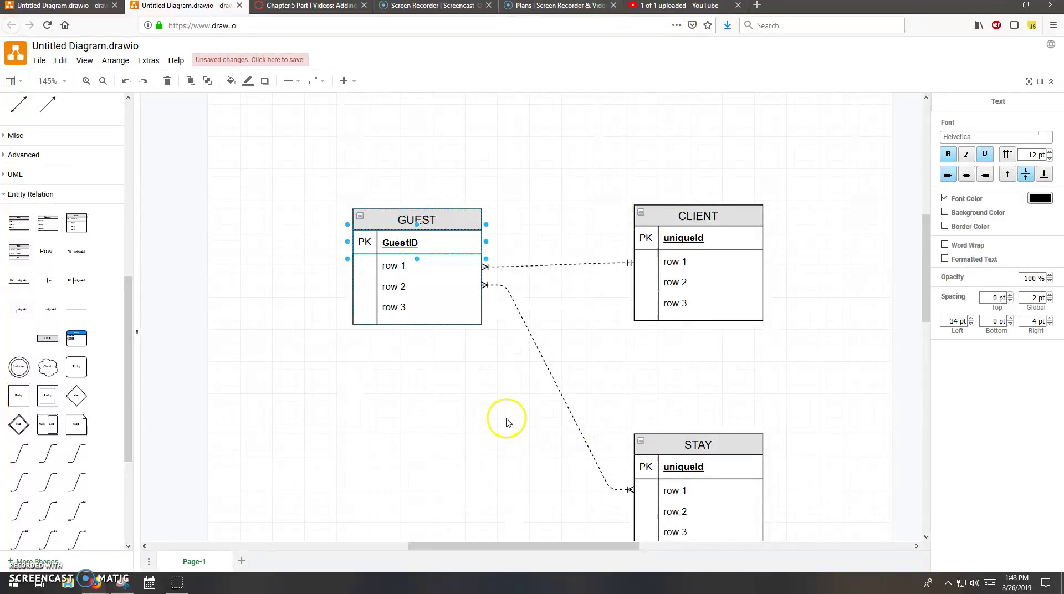
pyautogui.write(':')
pyautogui.write('AU')
pyautogui.press('BackSpace')
pyautogui.write('utoNumber')
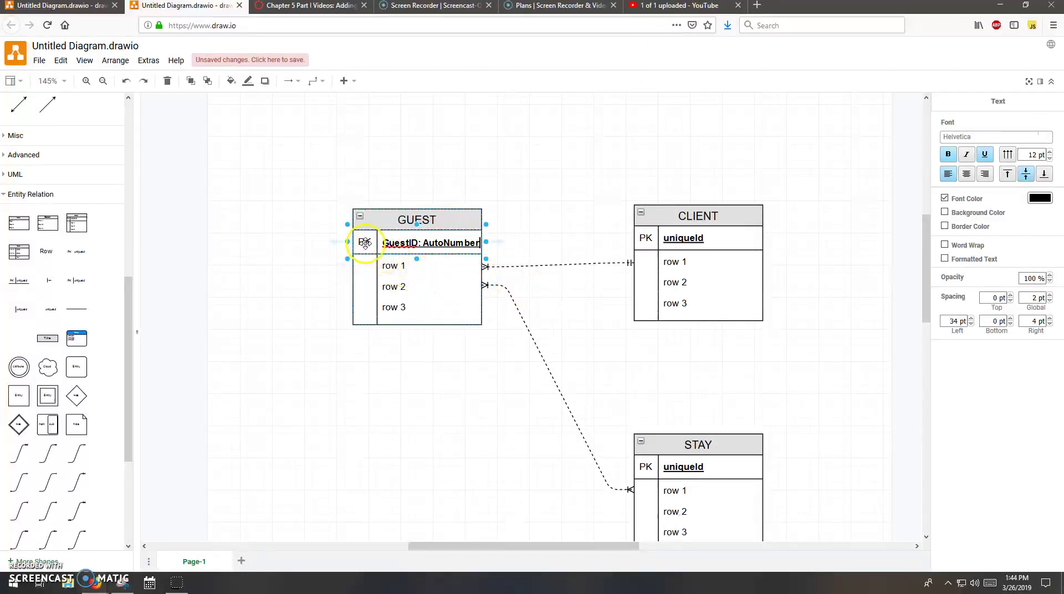
# Change the first attribute row of the GUEST table to "FName: Text(25) NOT NULL"
pyautogui.click(388, 267)
pyautogui.click(400, 270)
pyautogui.doubleClick(399, 270)
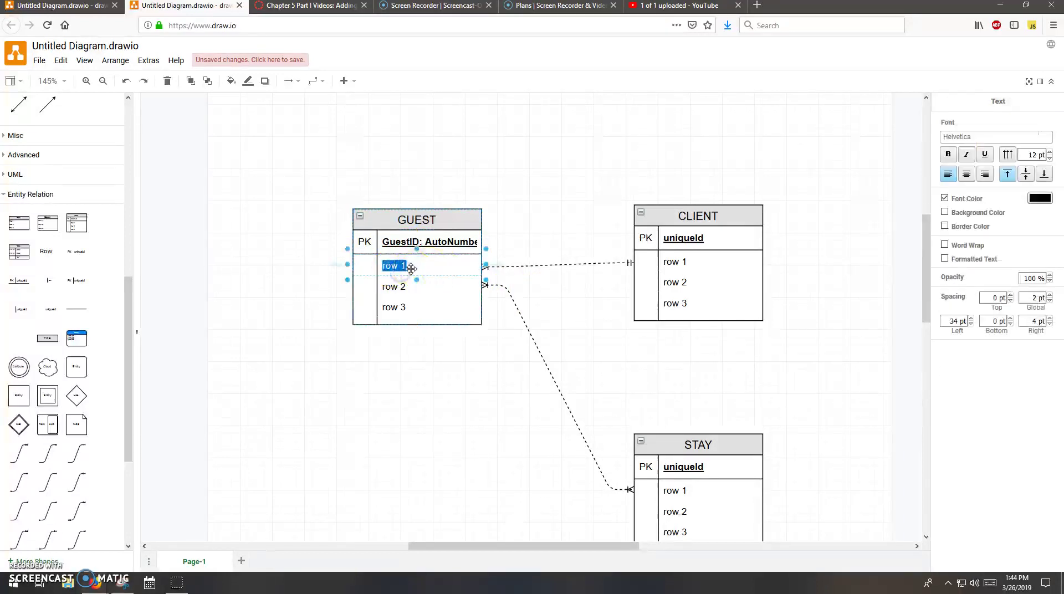
pyautogui.write('FName')
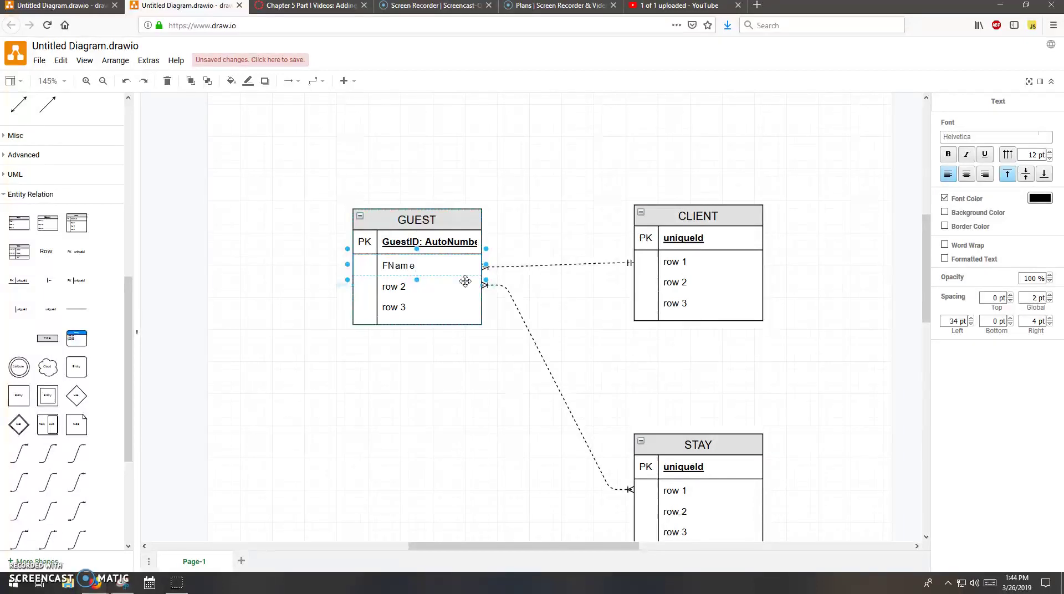
pyautogui.write(': Text')
pyautogui.write('(25) NOT NULL')
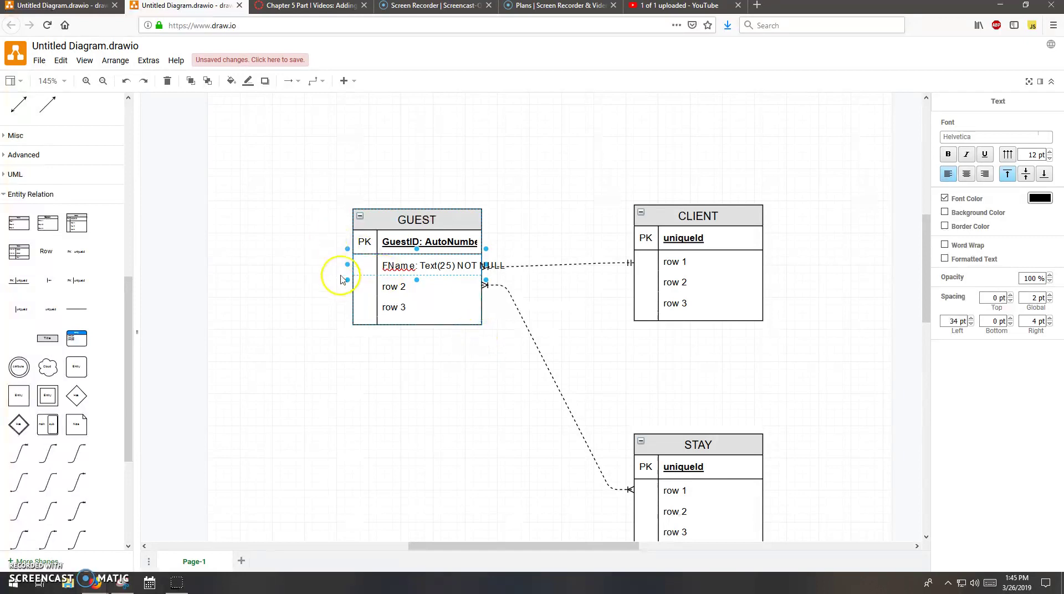
pyautogui.moveTo(347, 265)
pyautogui.mouseDown()
pyautogui.moveTo(316, 261)
pyautogui.moveTo(353, 268)
pyautogui.mouseUp()
pyautogui.click(351, 301)
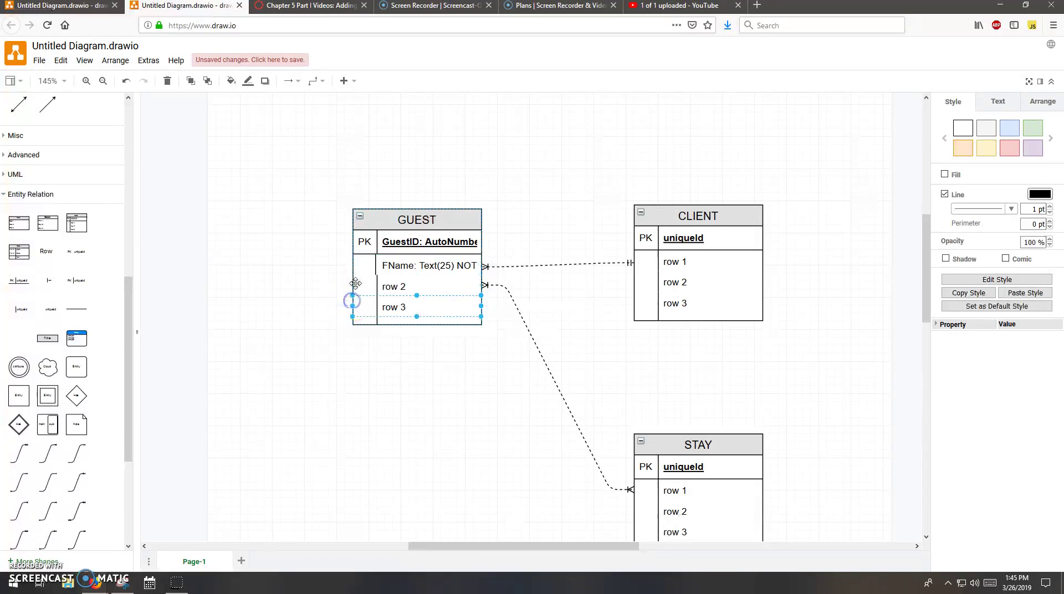
pyautogui.click(387, 265)
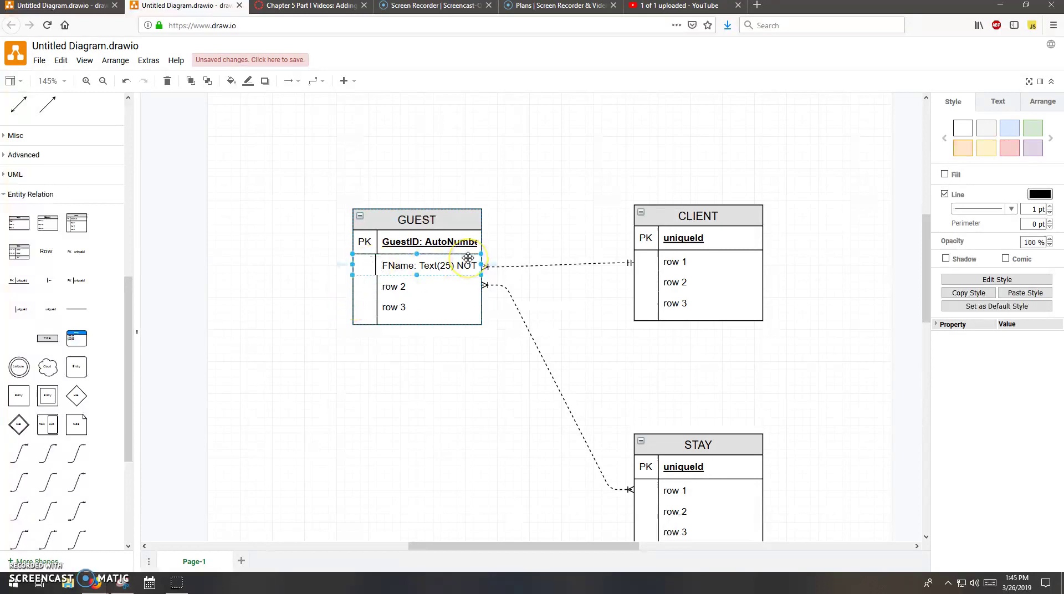
pyautogui.press('Down')
pyautogui.press('Down')
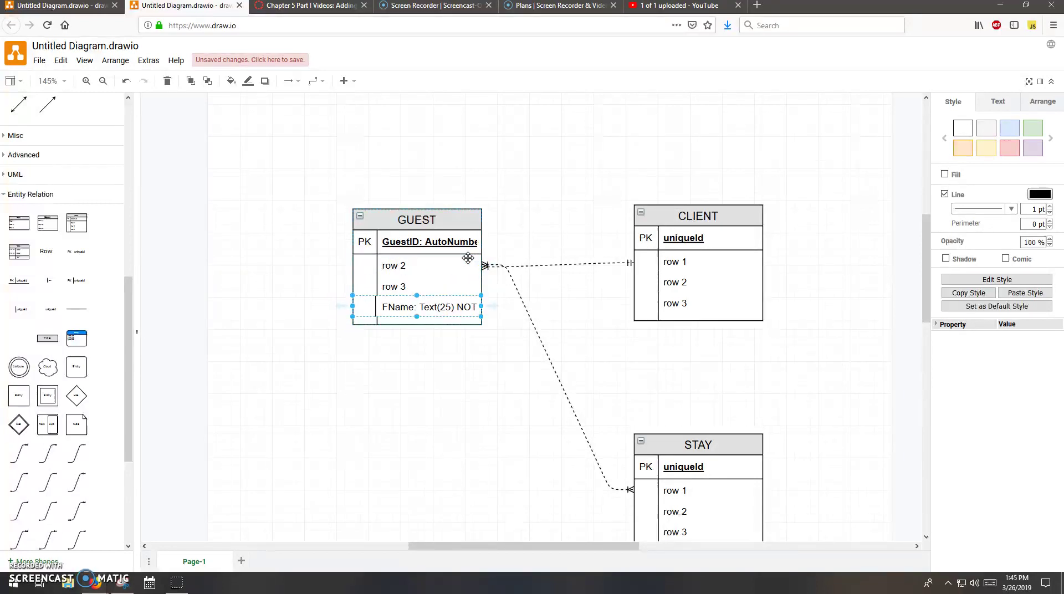
pyautogui.press('Up')
pyautogui.press('Up')
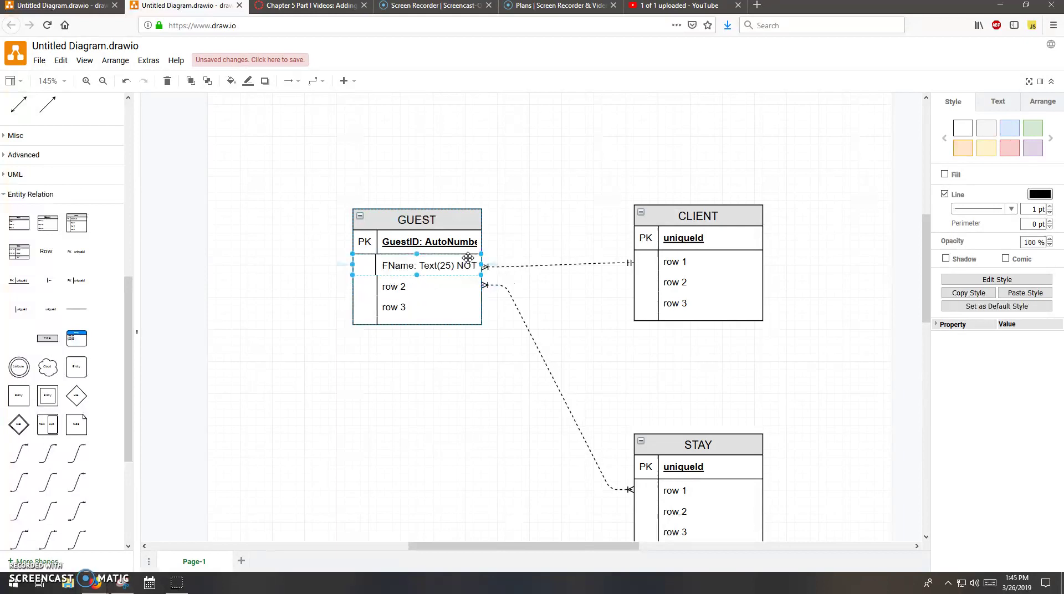
pyautogui.click(355, 304)
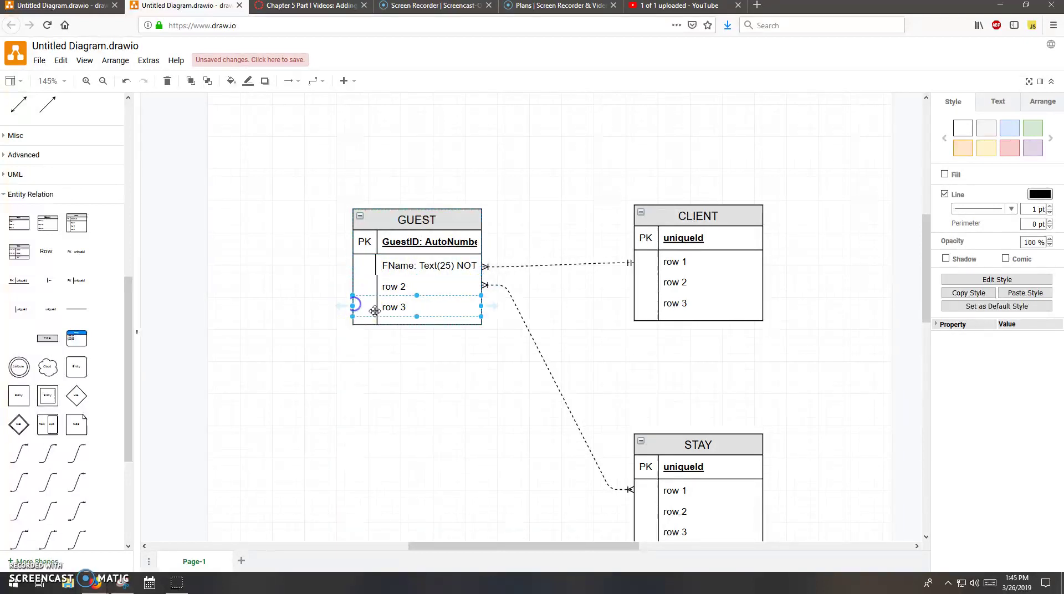
# Widen the GUEST table leftward to about 210 and realign the FName row's divider with the other rows
pyautogui.click(386, 211)
pyautogui.moveTo(352, 266); pyautogui.dragTo(312, 266)
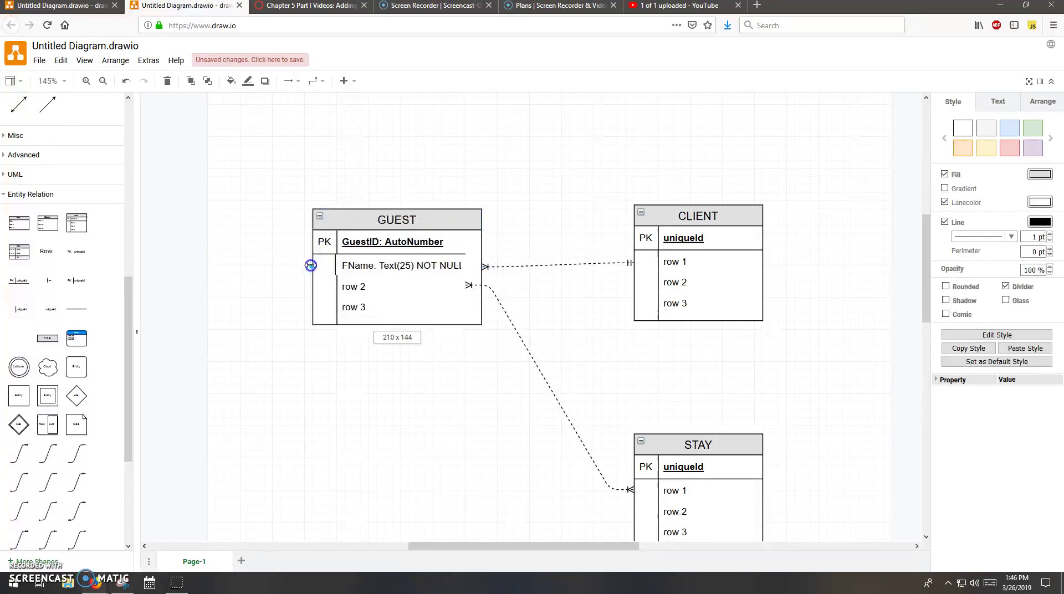
pyautogui.click(422, 265)
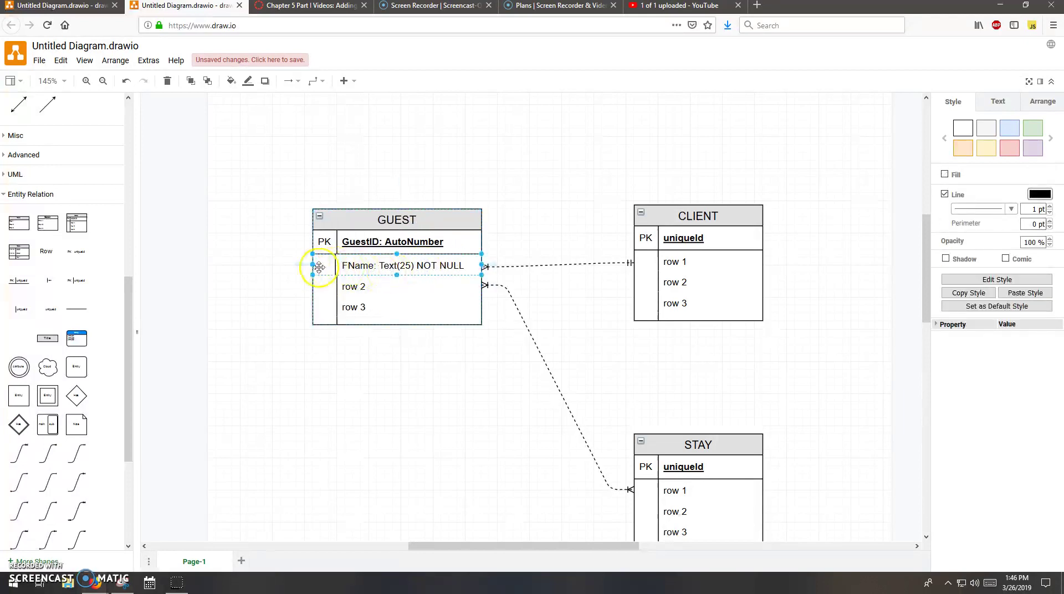
pyautogui.moveTo(312, 265); pyautogui.dragTo(339, 264)
# Change the second attribute row of the GUEST table to "NickName: Text(25) NULL"
pyautogui.click(370, 287)
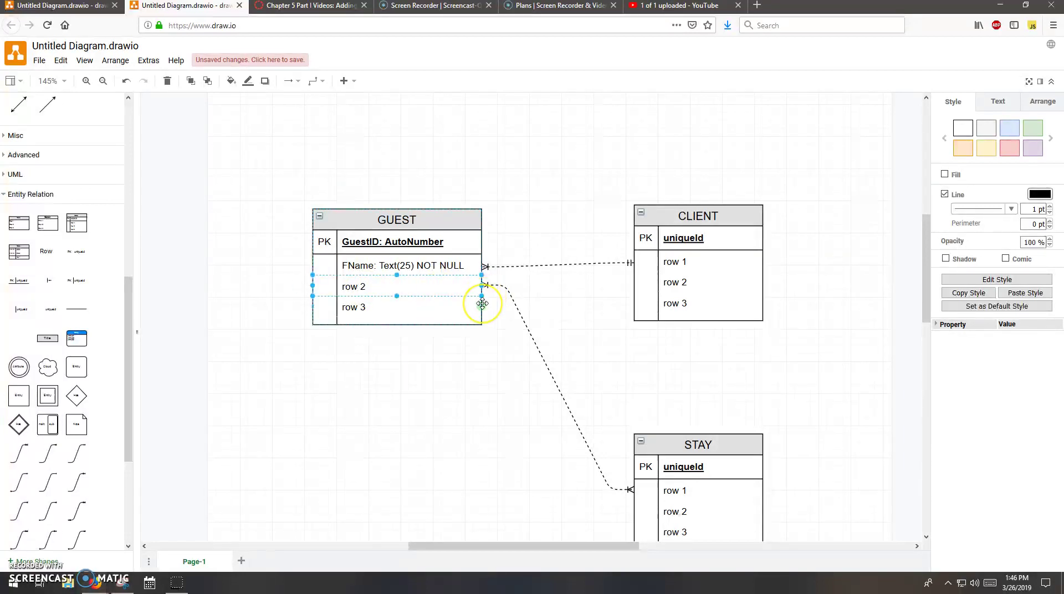
pyautogui.click(380, 282)
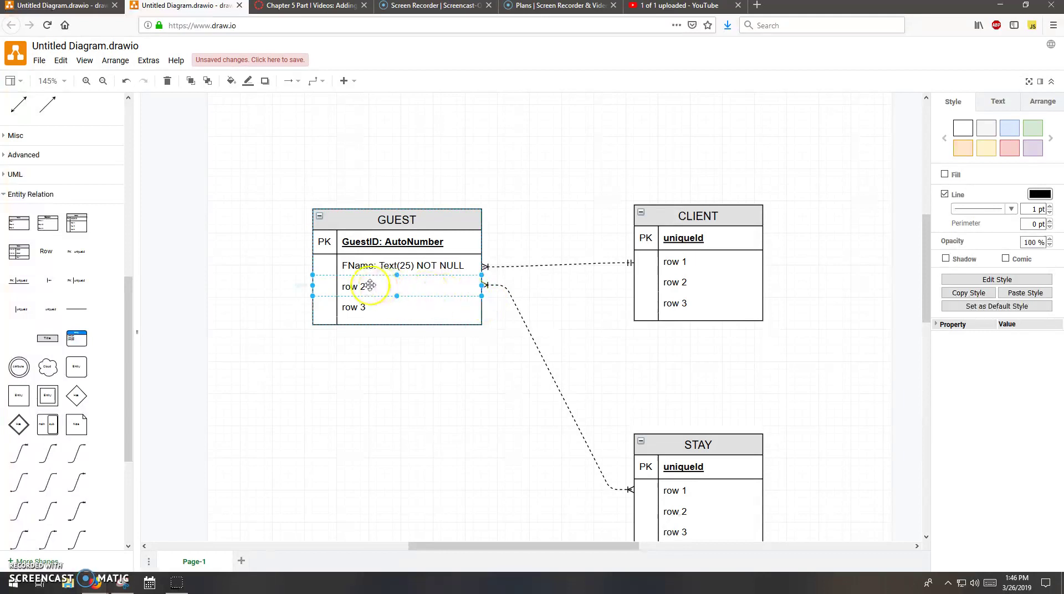
pyautogui.doubleClick(386, 288)
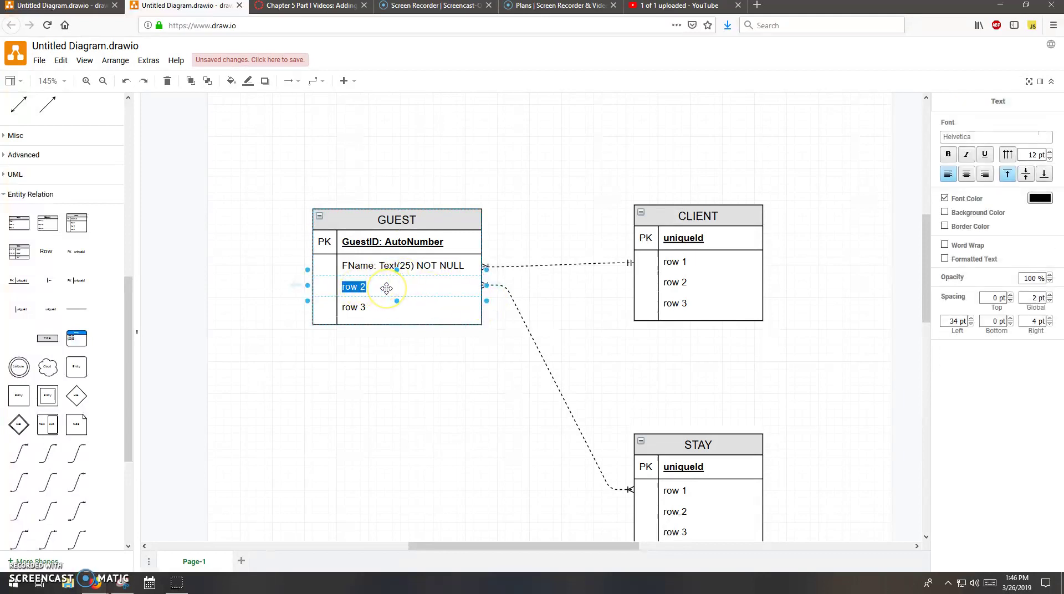
pyautogui.write('NickName: Text(')
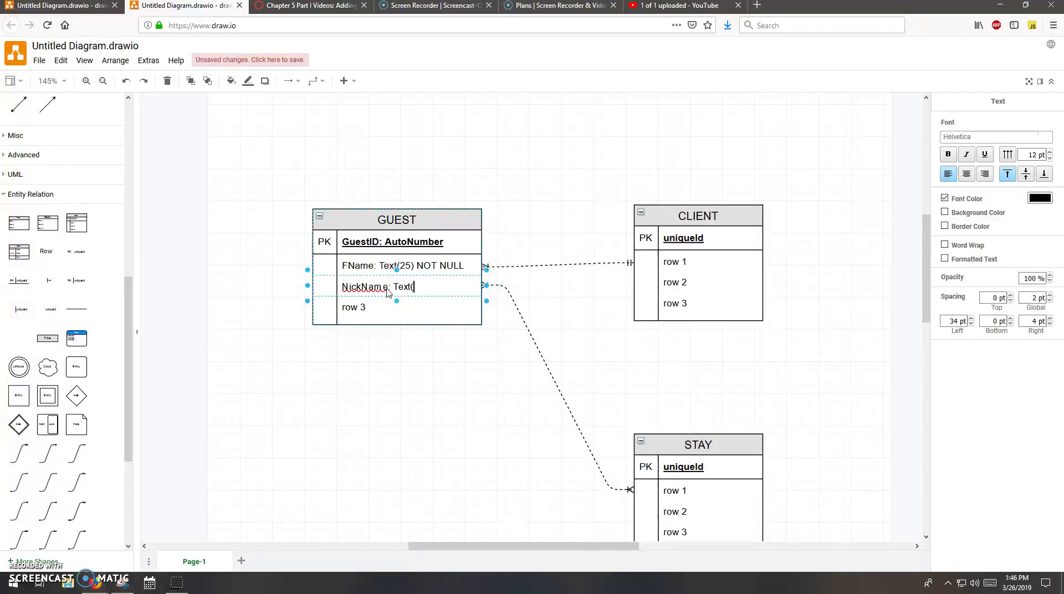
pyautogui.write('25) NULL')
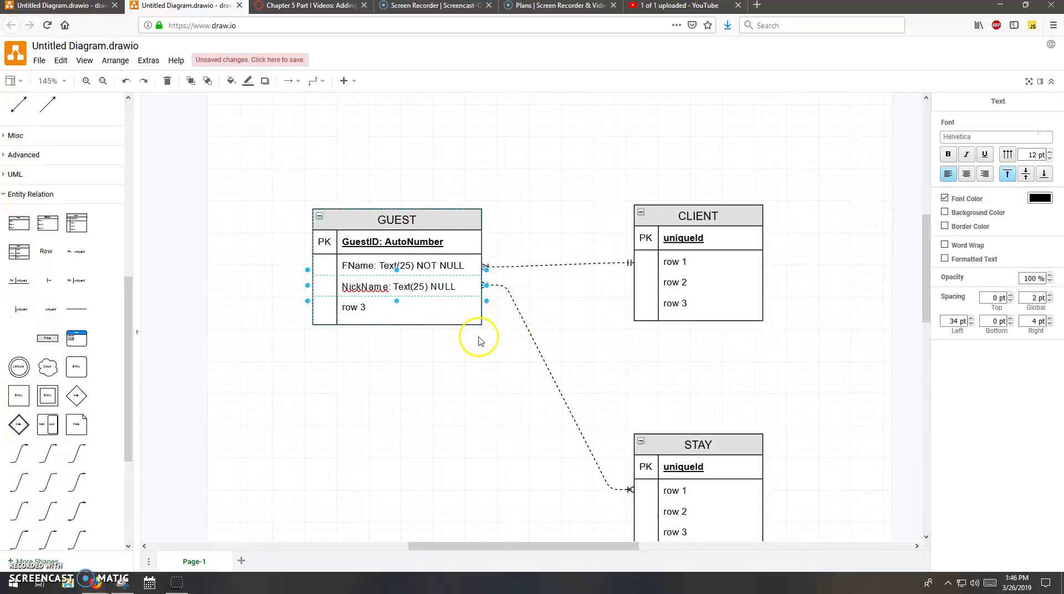
# Change the third attribute row of the GUEST table to "GuestType: Text(3)"
pyautogui.click(356, 306)
pyautogui.press('F2')
pyautogui.write('GuestTy')
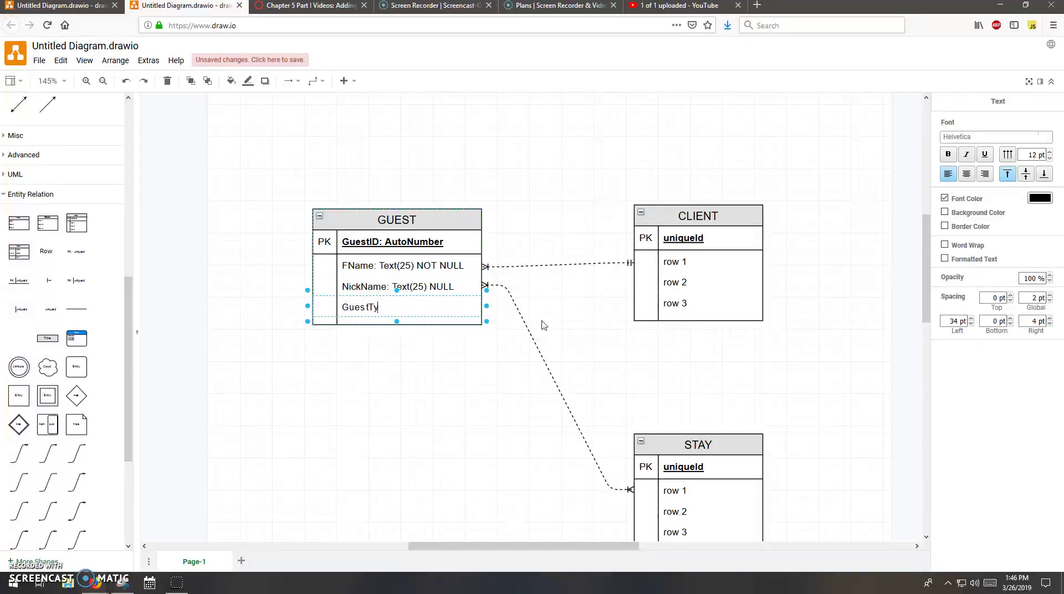
pyautogui.write('pe:')
pyautogui.write('TGe')
pyautogui.write('3')
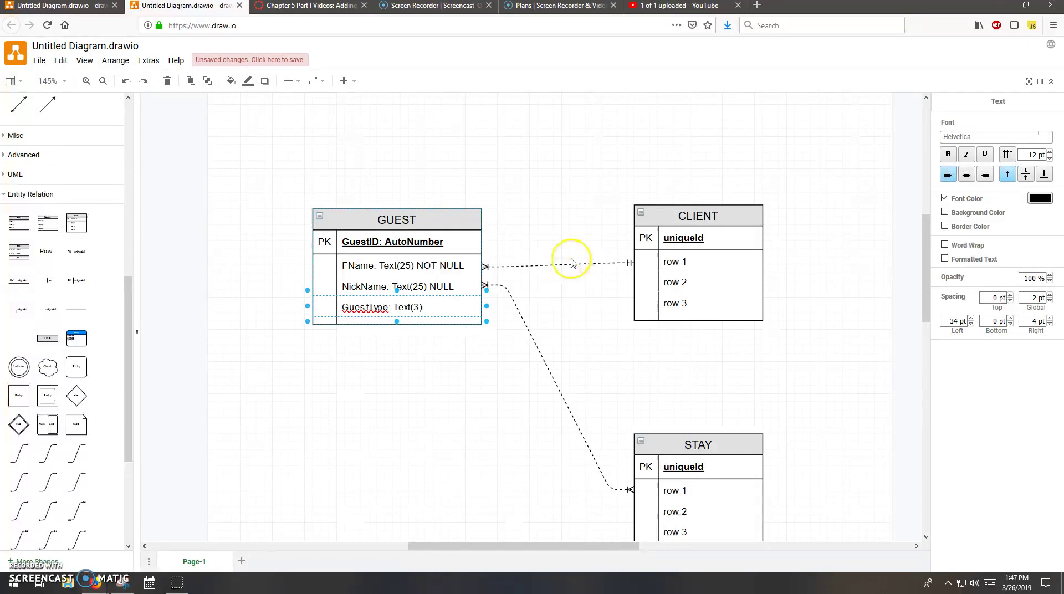
# Extend the GUEST table downward to make more room below the GuestType row
pyautogui.click(424, 324)
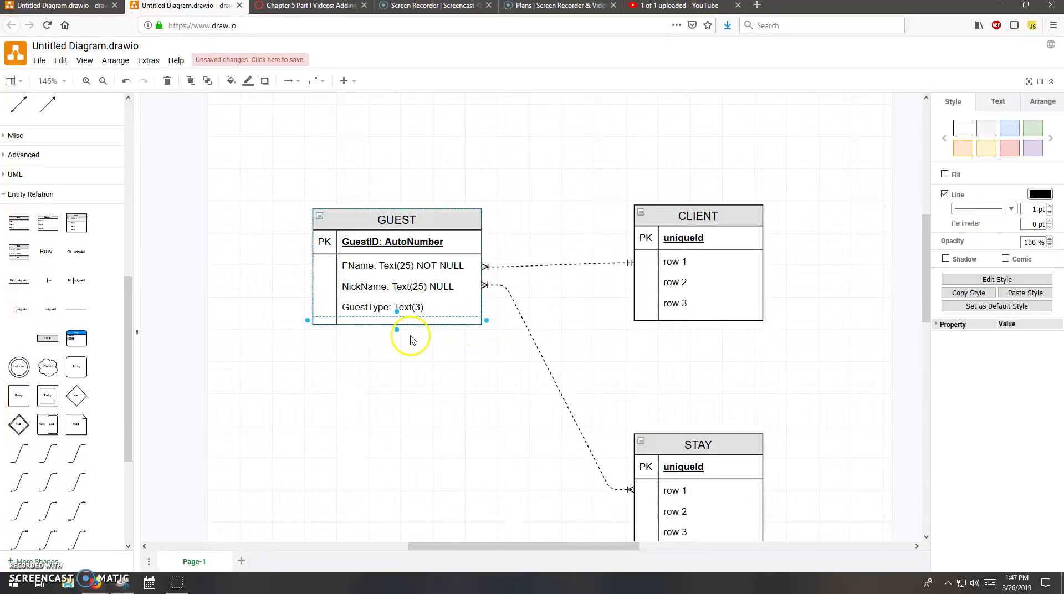
pyautogui.moveTo(397, 329); pyautogui.dragTo(396, 355)
pyautogui.click(427, 340)
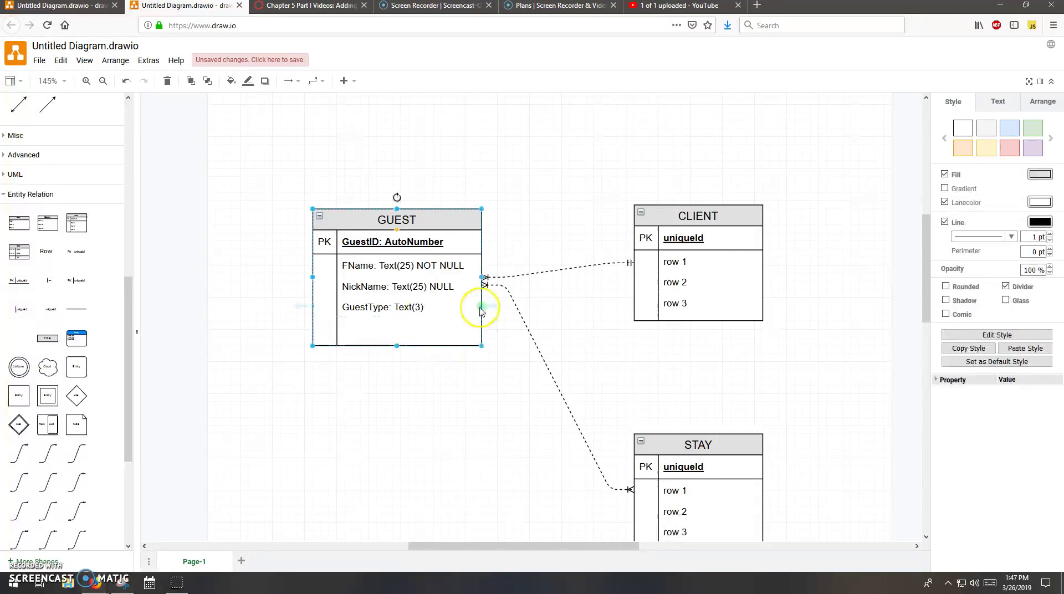
pyautogui.click(421, 308)
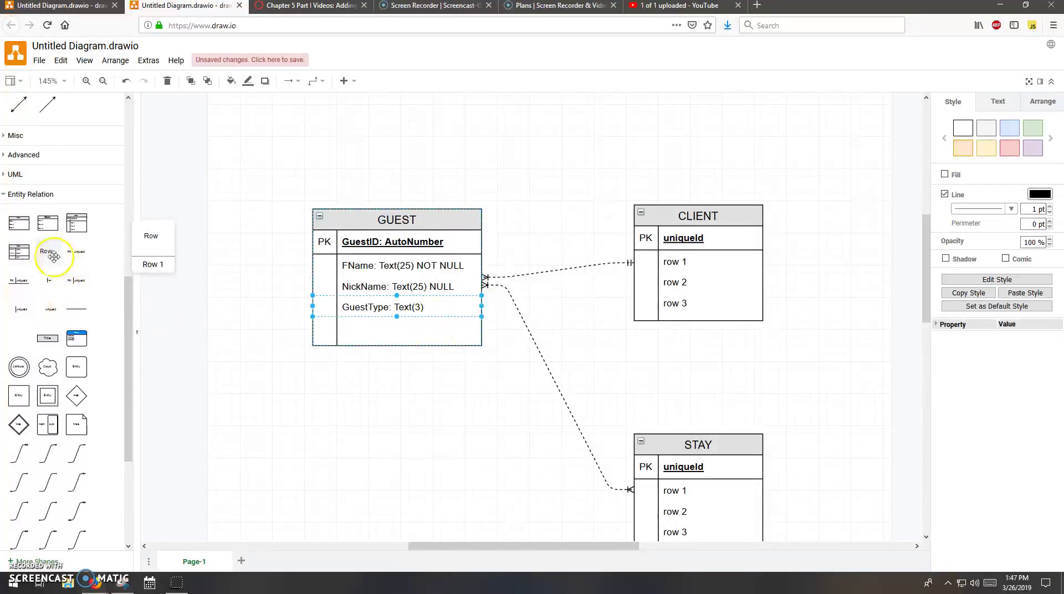
pyautogui.moveTo(45, 252)
pyautogui.moveTo(45, 252); pyautogui.dragTo(399, 327)
pyautogui.click(373, 340)
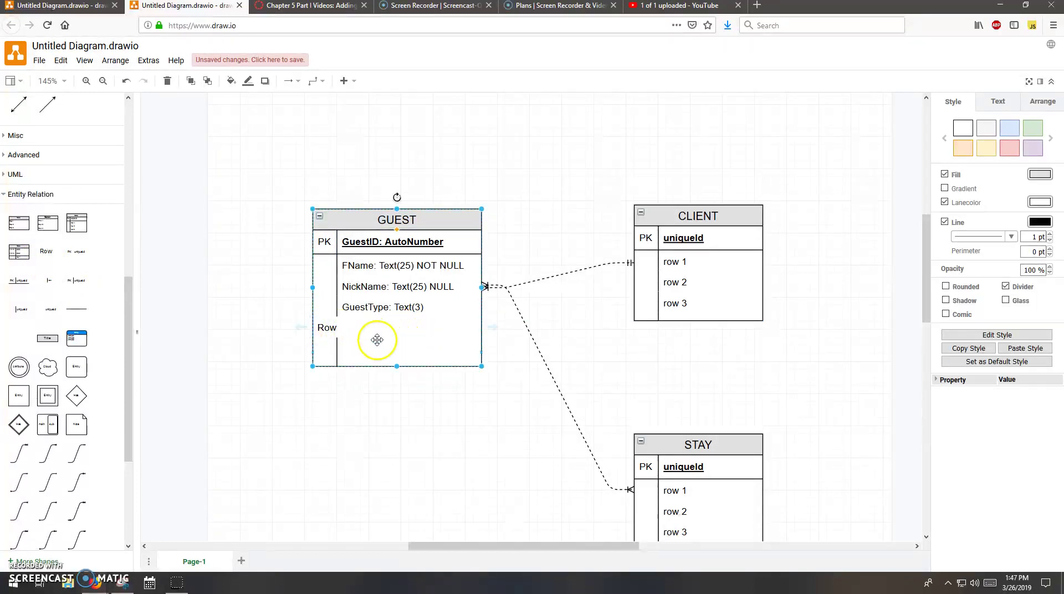
pyautogui.click(335, 327)
pyautogui.moveTo(311, 327); pyautogui.dragTo(339, 327)
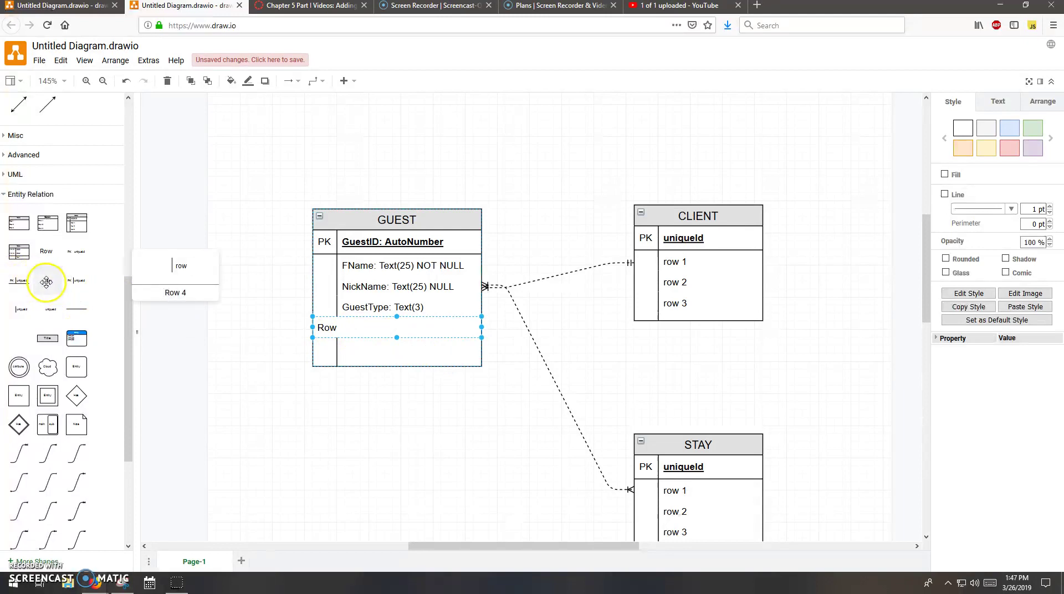
pyautogui.press('Delete')
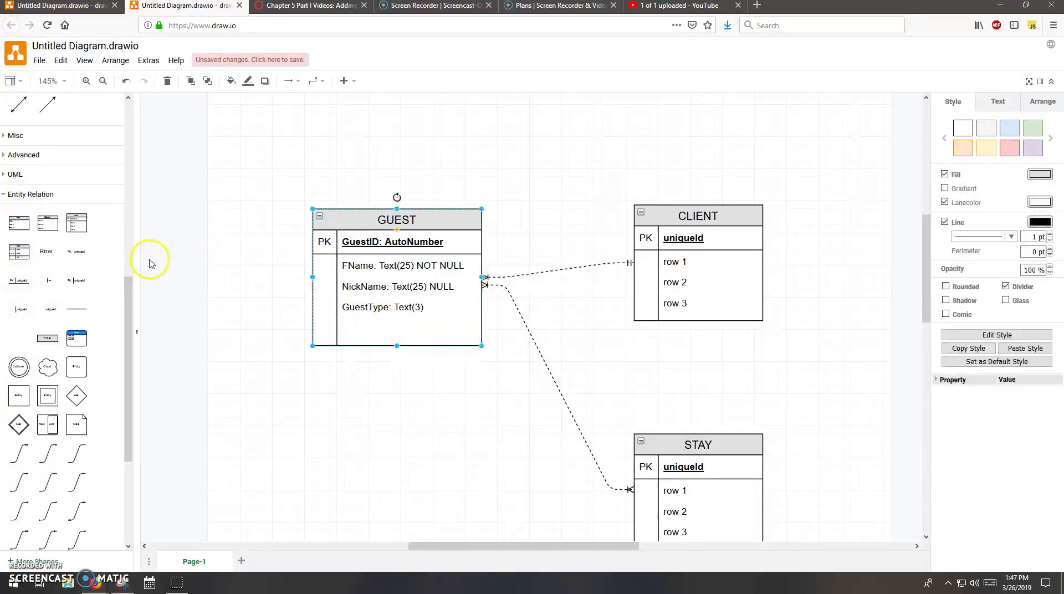
# Add a Row 4 shape below GuestType in GUEST, narrow its key cell to match the rows above and label it FK
pyautogui.moveTo(48, 280); pyautogui.dragTo(423, 330)
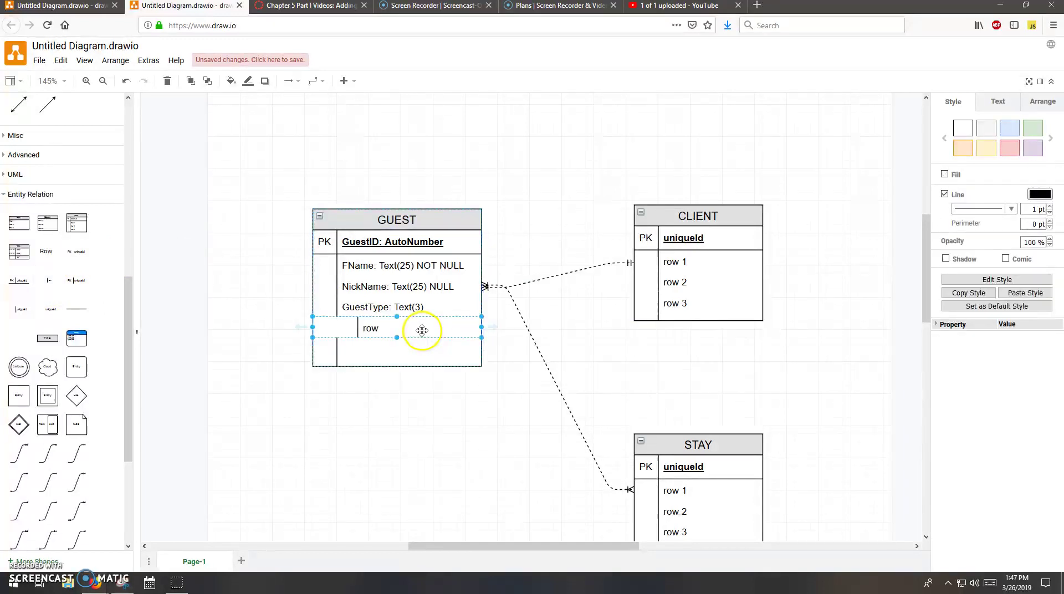
pyautogui.click(356, 325)
pyautogui.moveTo(358, 327); pyautogui.dragTo(339, 327)
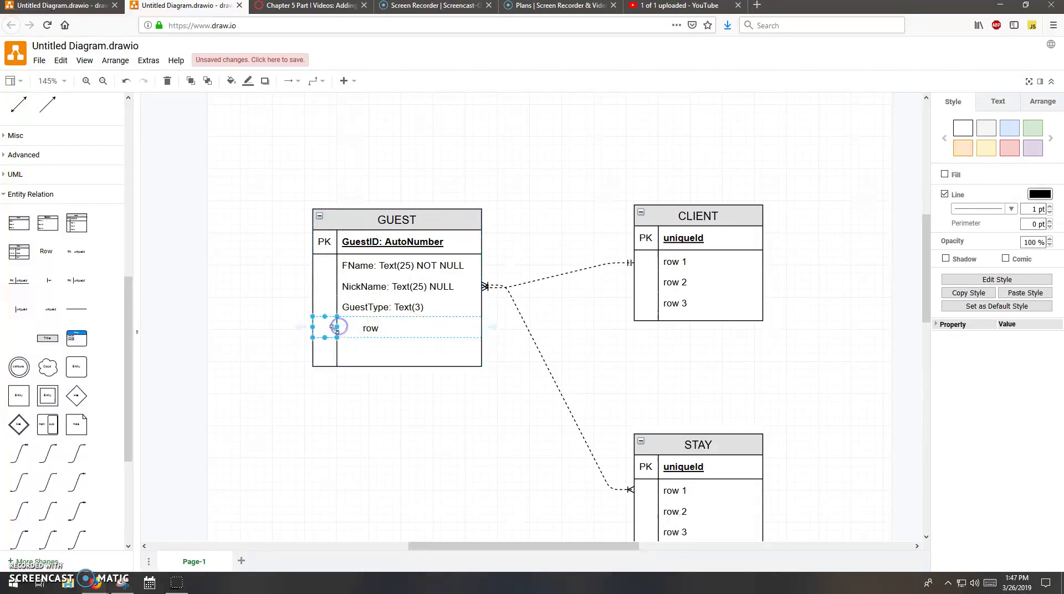
pyautogui.click(324, 331)
pyautogui.doubleClick(325, 327)
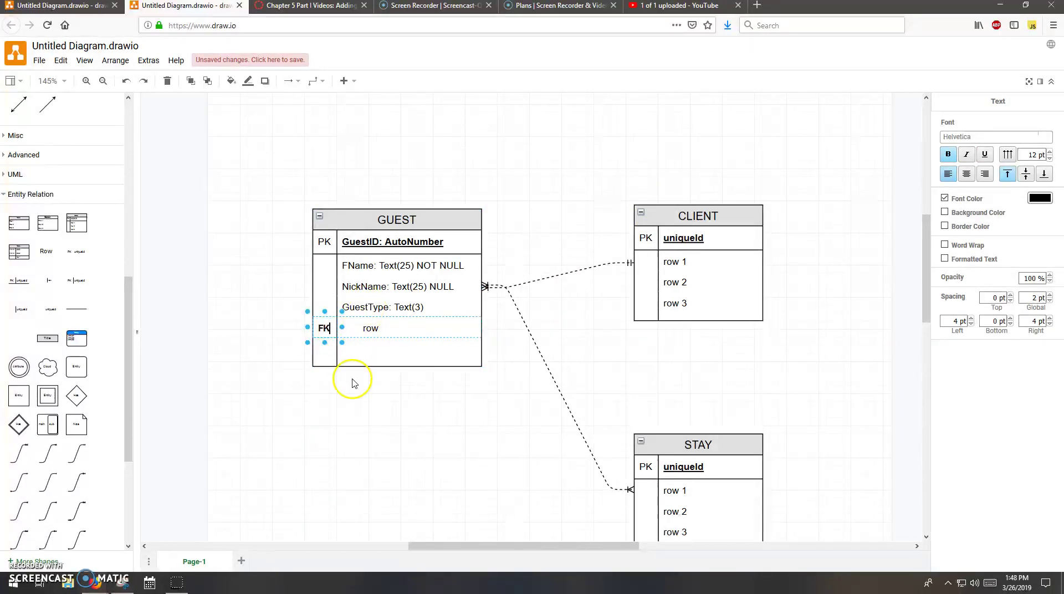
# Remove the FK label from the key cell of the fourth attribute row in the GUEST table
pyautogui.click(366, 330)
pyautogui.click(325, 329)
pyautogui.doubleClick(326, 328)
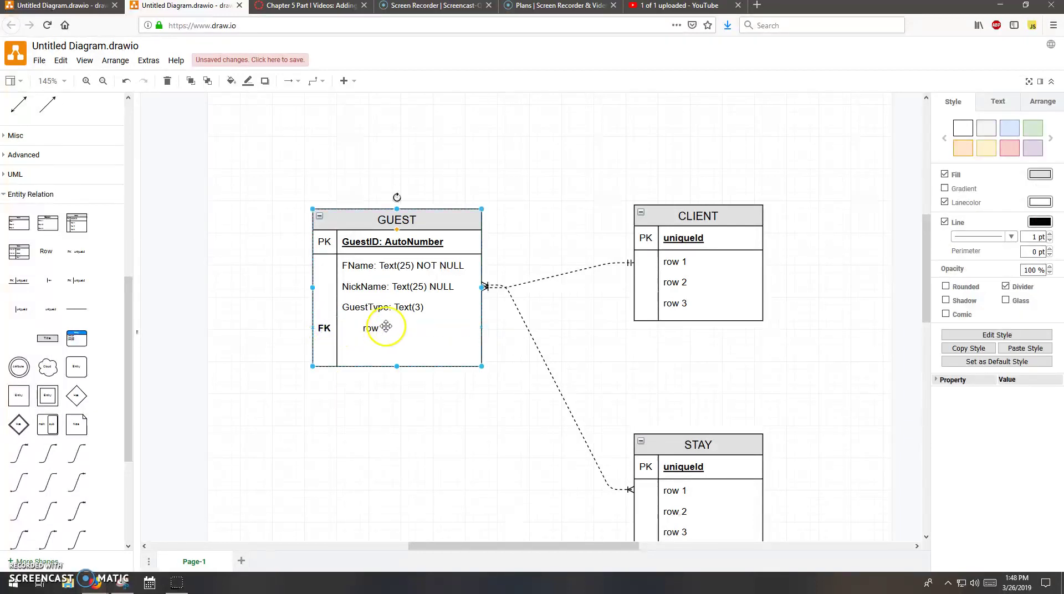
pyautogui.press('BackSpace')
# Change the fourth attribute row of the GUEST table to "Breed: Text(25)"
pyautogui.click(419, 338)
pyautogui.doubleClick(372, 329)
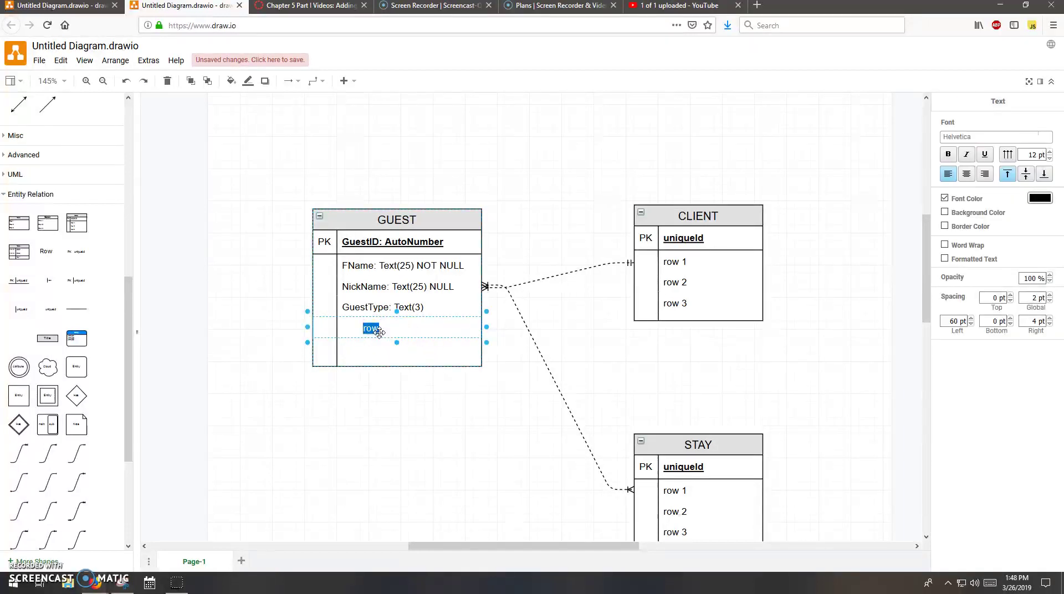
pyautogui.press('BackSpace')
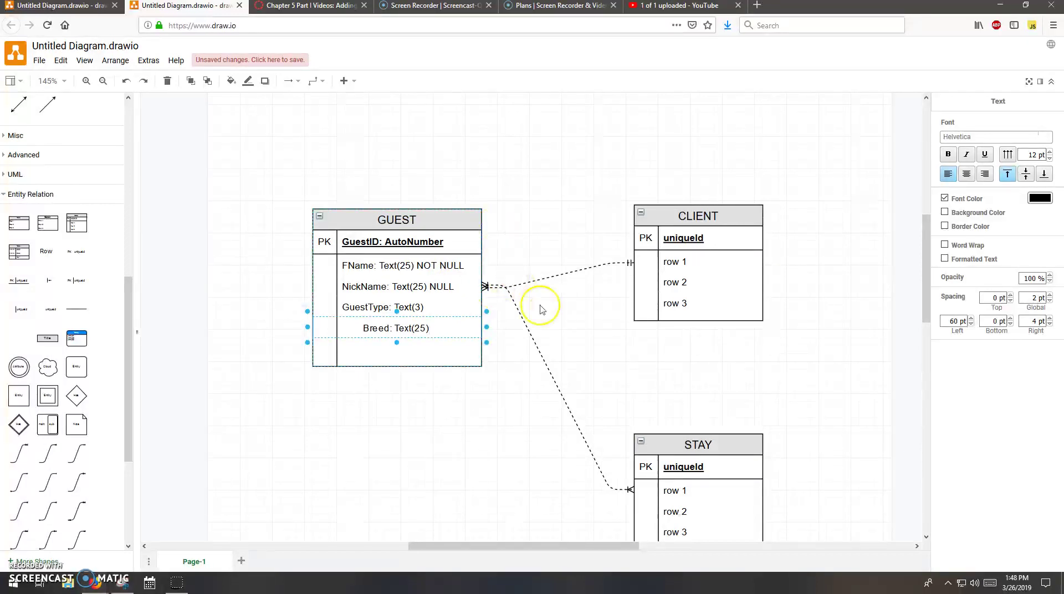
# Fill the empty row below Breed in the GUEST table with "Age: Number"
pyautogui.doubleClick(412, 352)
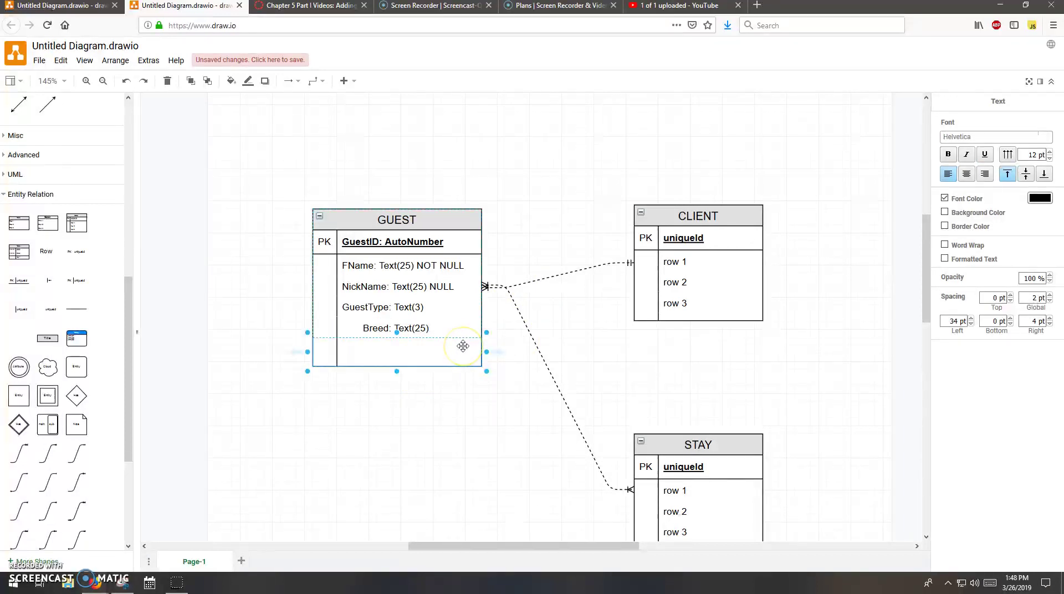
pyautogui.write('Age')
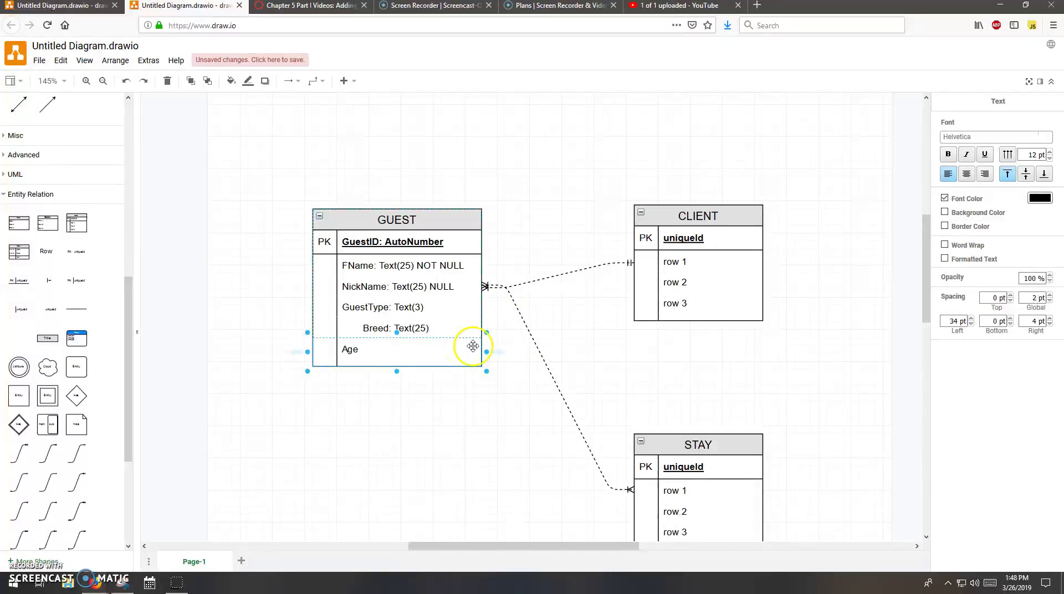
pyautogui.click(324, 348)
pyautogui.click(350, 351)
pyautogui.doubleClick(364, 353)
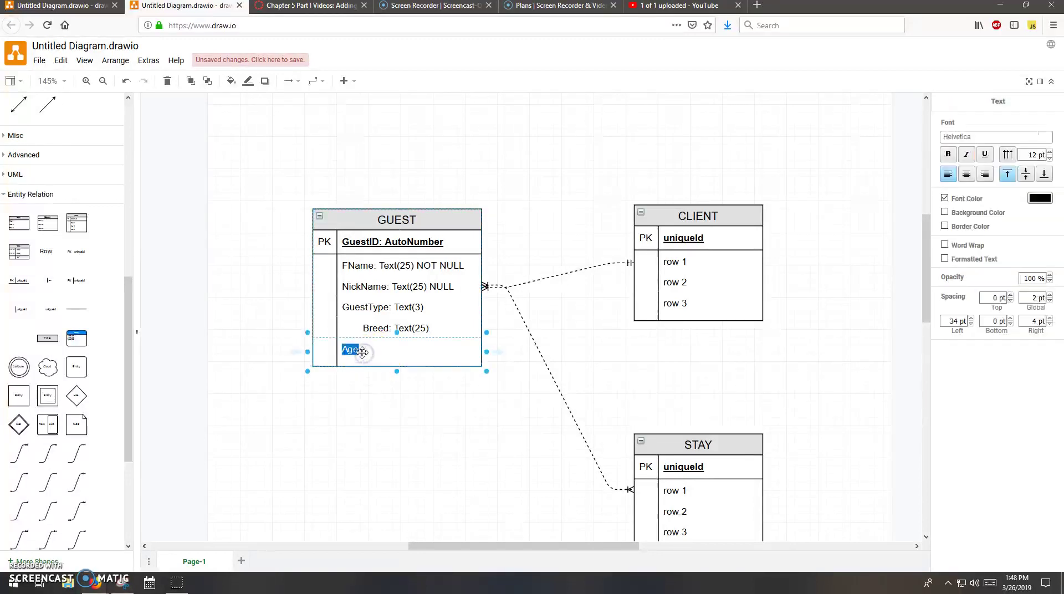
pyautogui.click(367, 350)
pyautogui.click(354, 351)
pyautogui.doubleClick(355, 351)
pyautogui.click(373, 351)
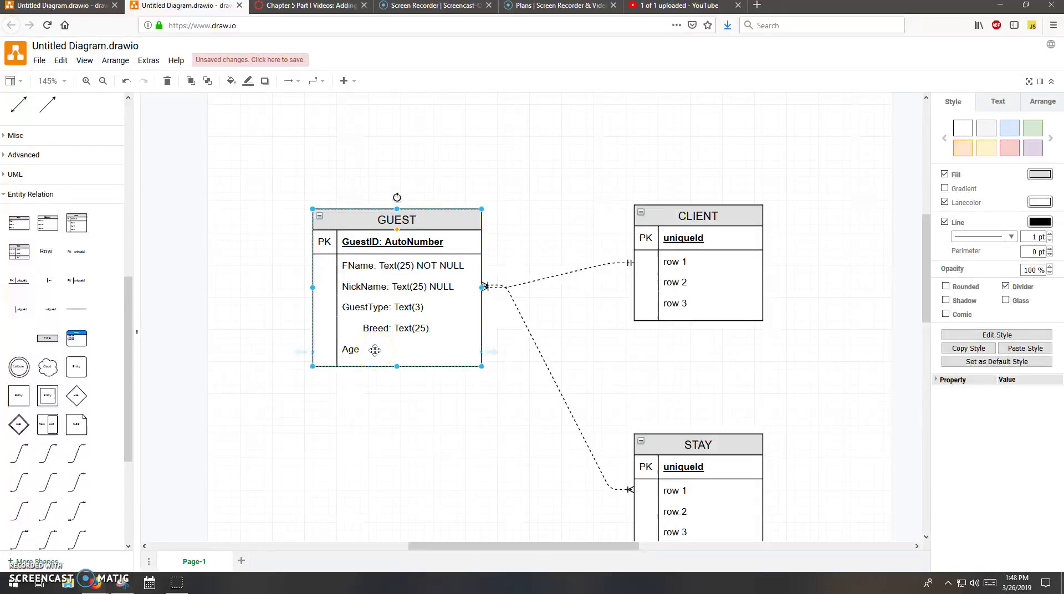
pyautogui.click(392, 344)
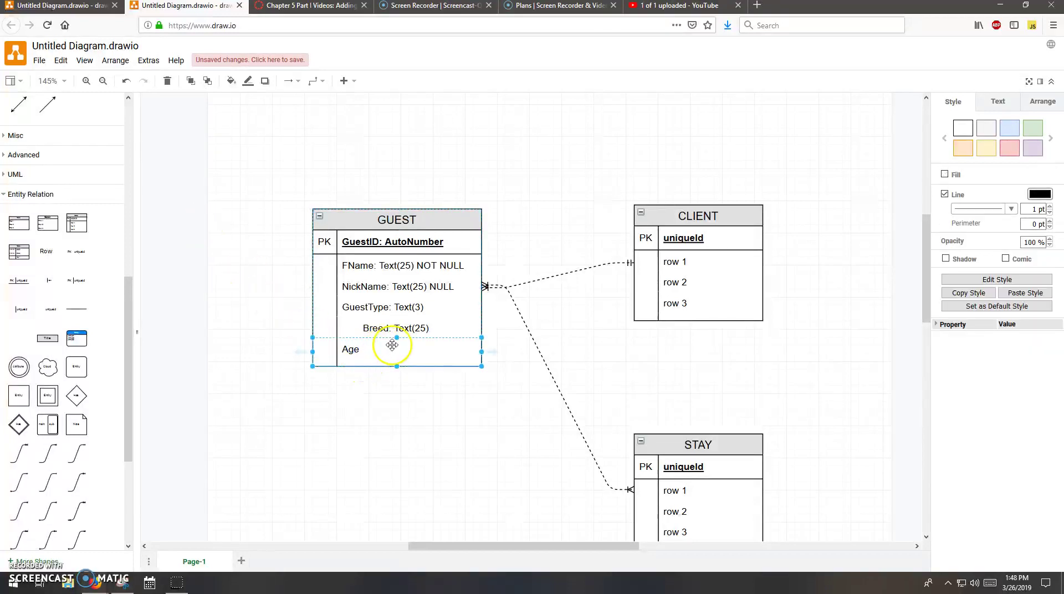
pyautogui.click(350, 350)
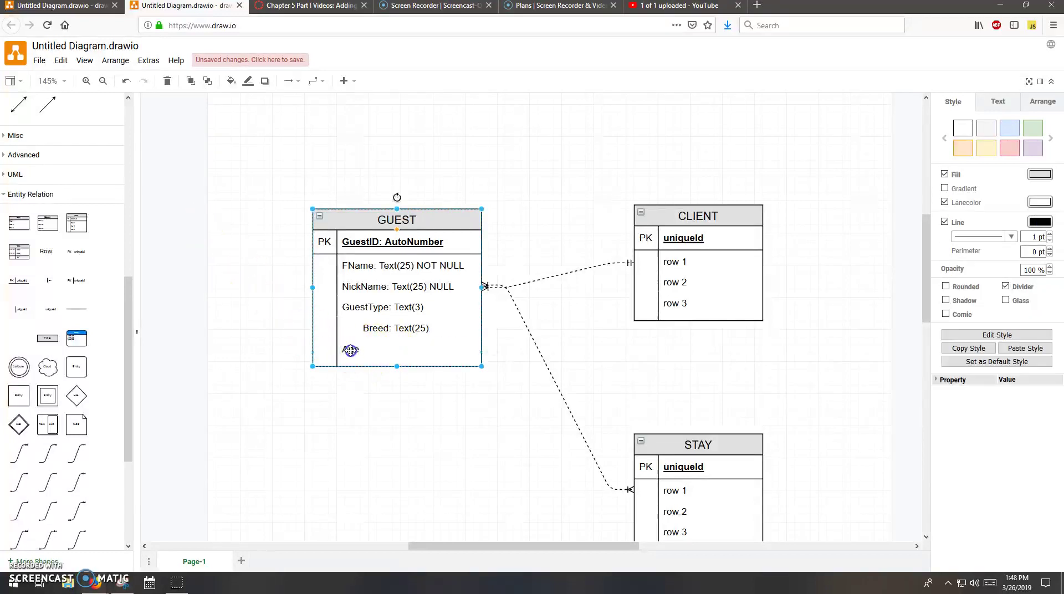
pyautogui.doubleClick(351, 350)
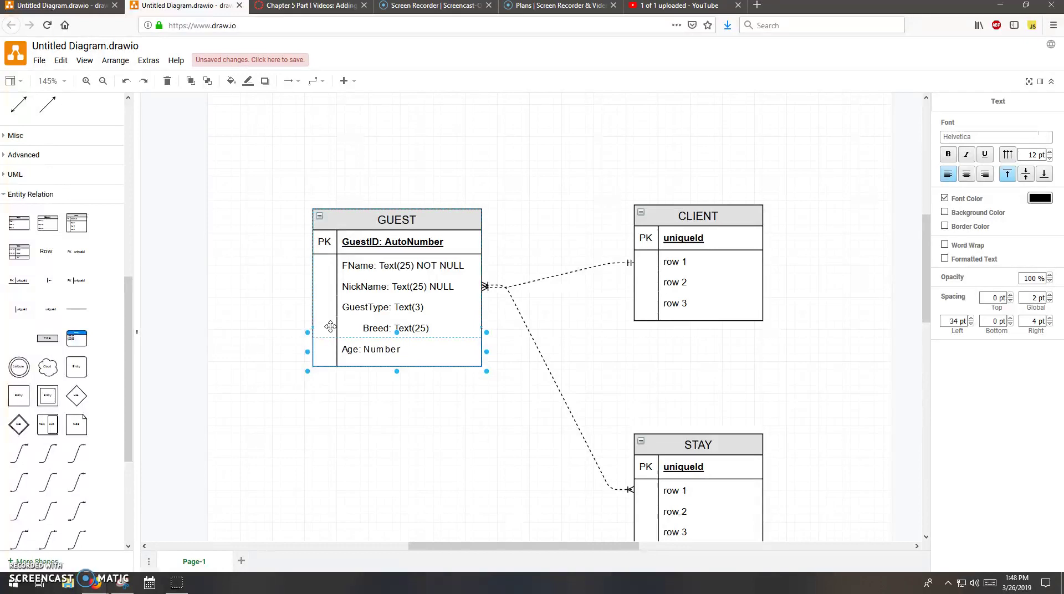
pyautogui.click(381, 328)
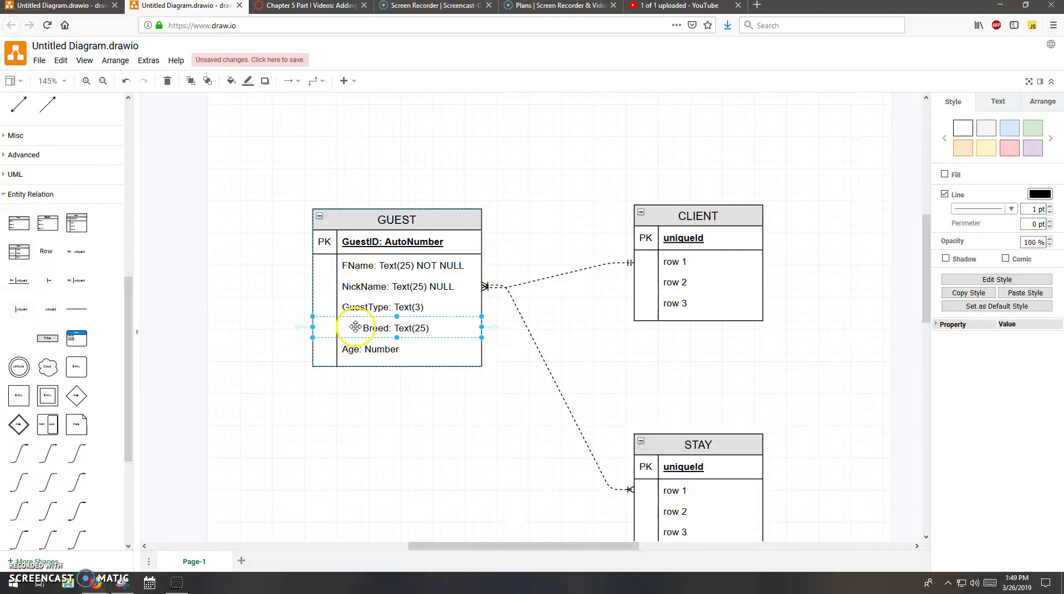
pyautogui.click(318, 327)
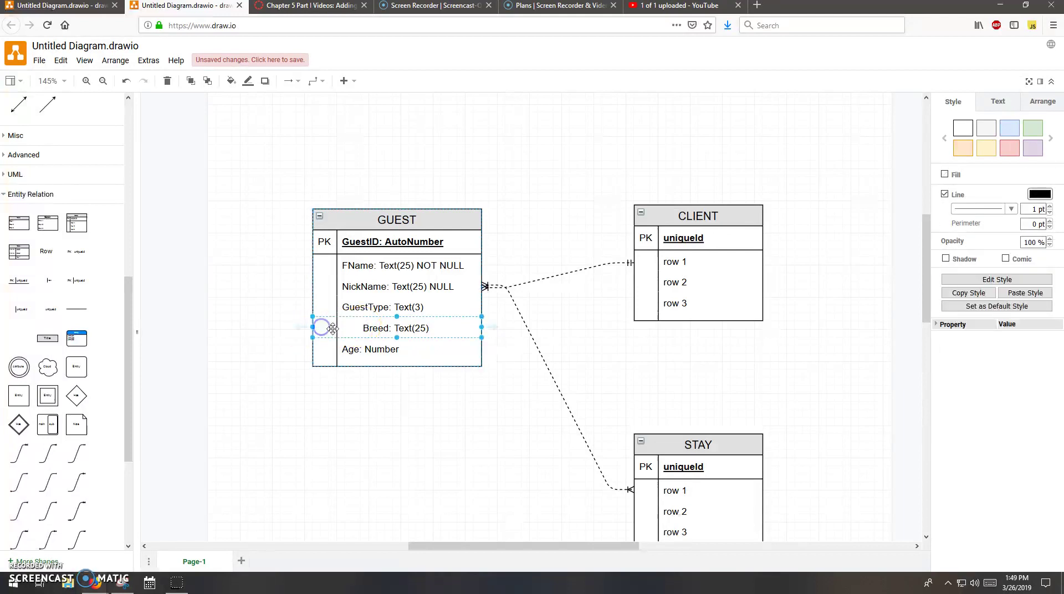
pyautogui.click(327, 326)
pyautogui.moveTo(342, 328); pyautogui.dragTo(344, 329)
pyautogui.click(382, 325)
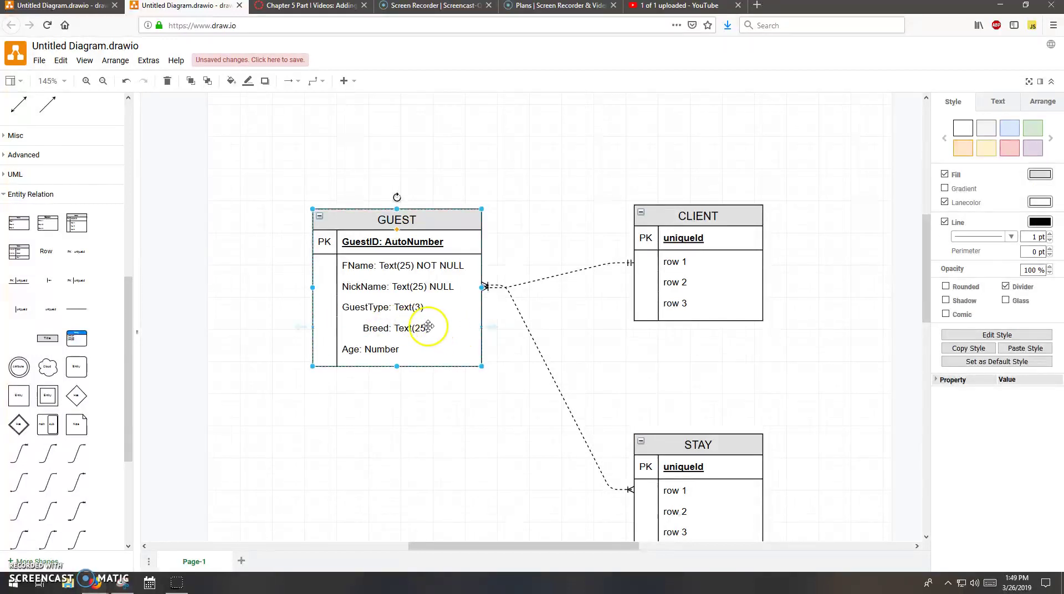
pyautogui.click(375, 327)
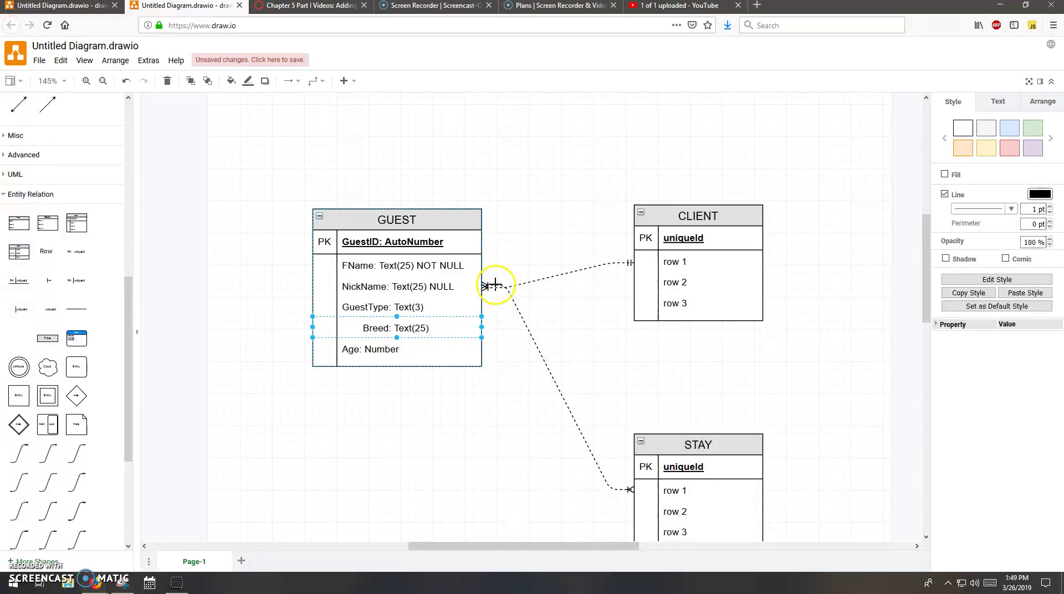
# Move the GUEST end of the STAY connector down the table's right edge, beside the Breed row, apart from the CLIENT connector
pyautogui.click(518, 315)
pyautogui.moveTo(482, 286); pyautogui.dragTo(485, 323)
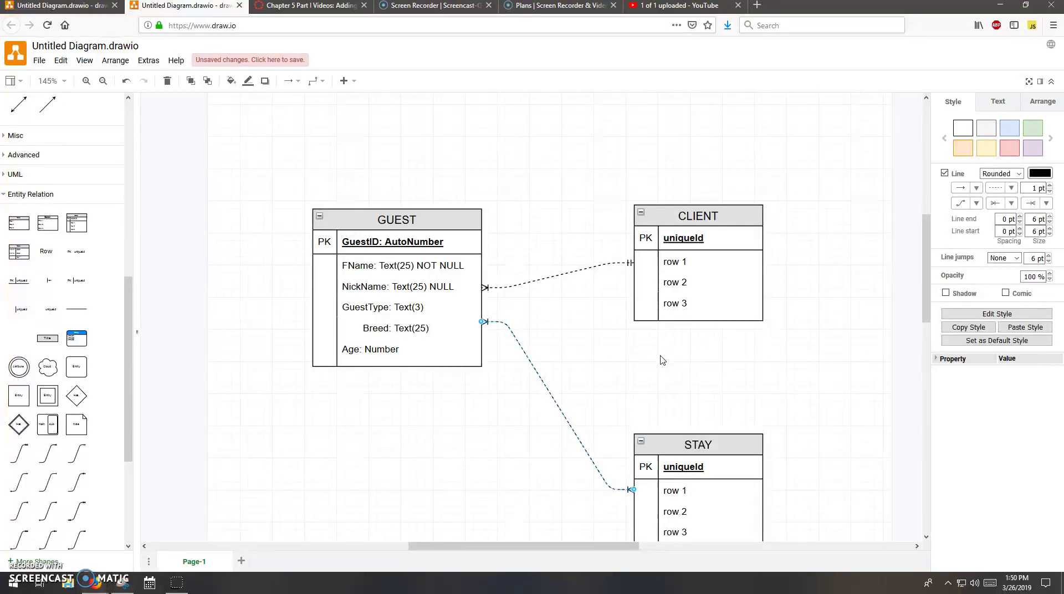
pyautogui.click(656, 356)
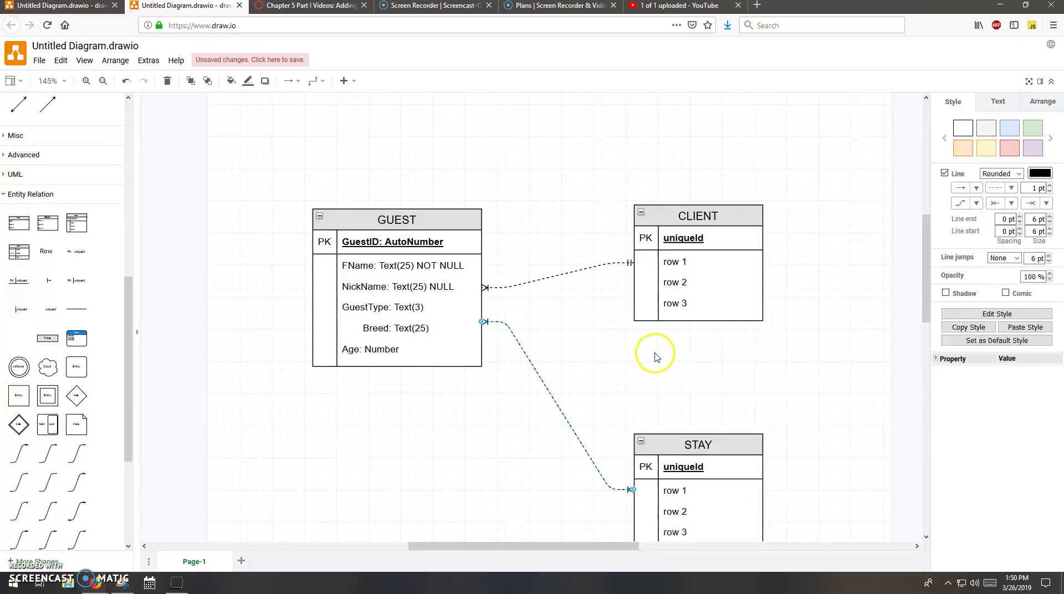